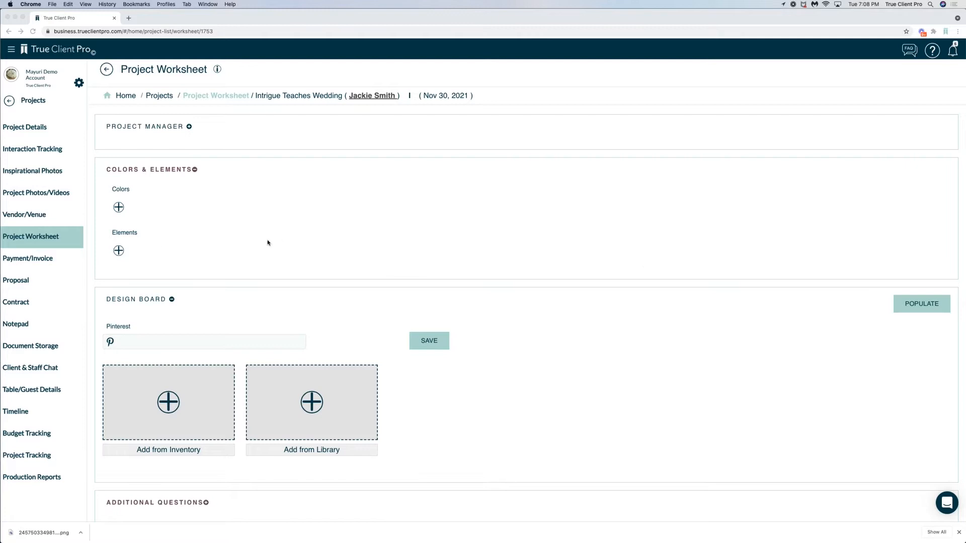
Collapse the Design Board section of the project worksheet and keep Colors & Elements expanded
click(35, 237)
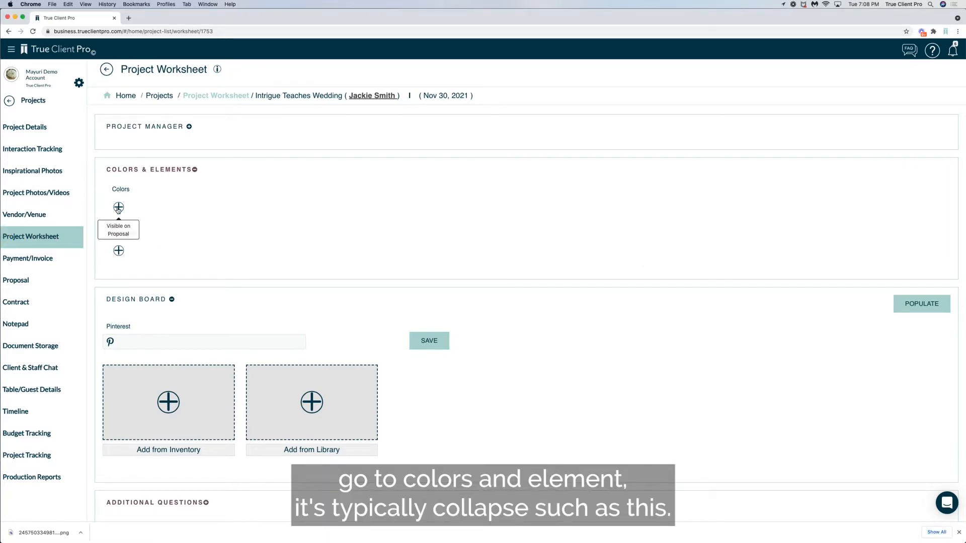
click(195, 170)
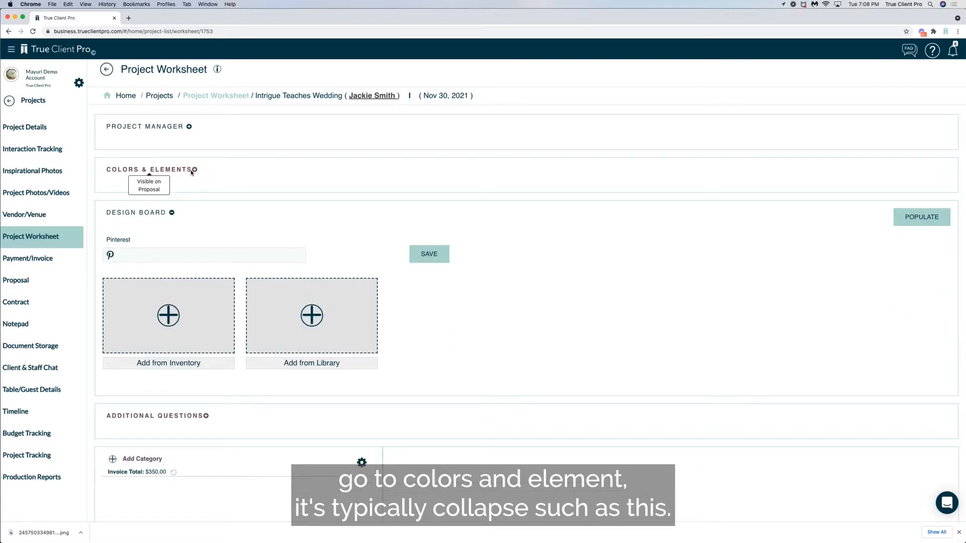
click(171, 214)
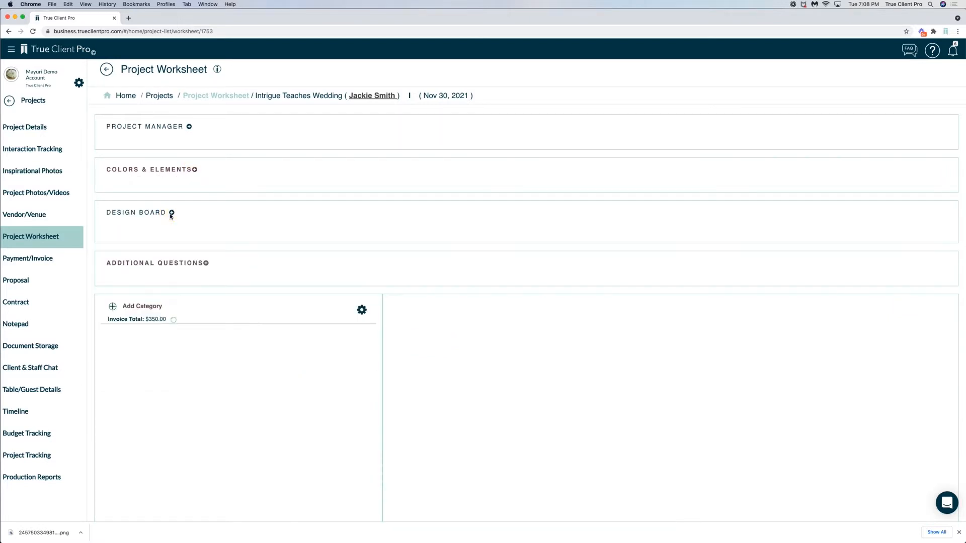
click(195, 170)
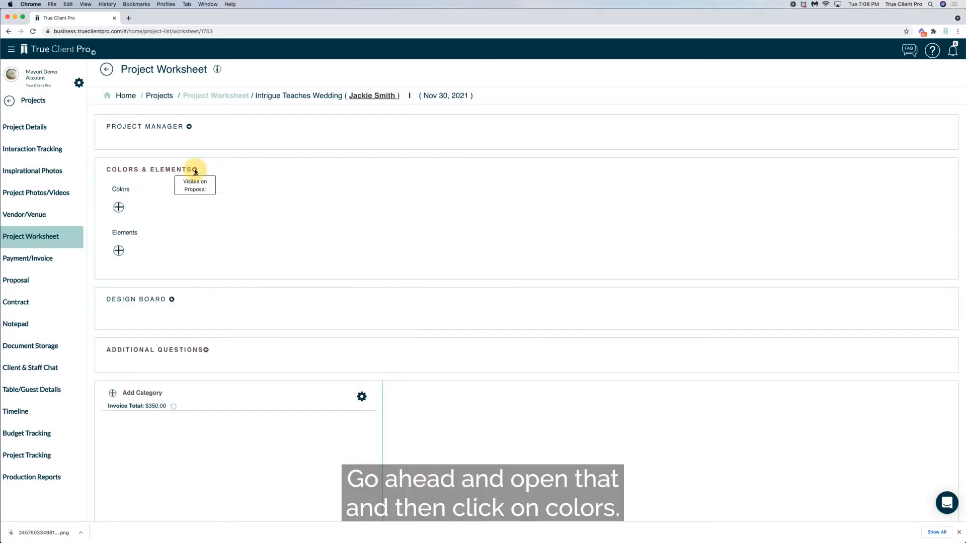
Search the worksheet's color choices for peach and coral and select Peach and Coral
click(118, 208)
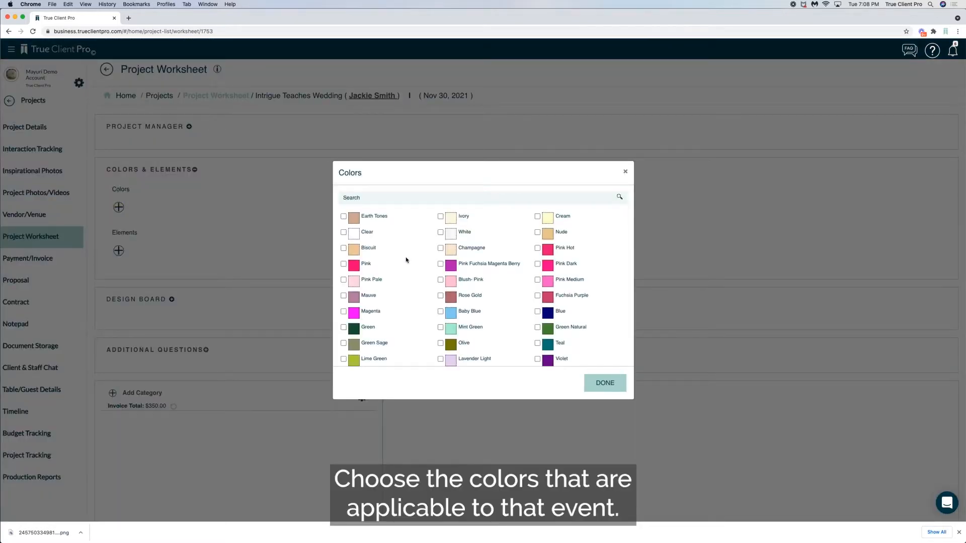
click(366, 199)
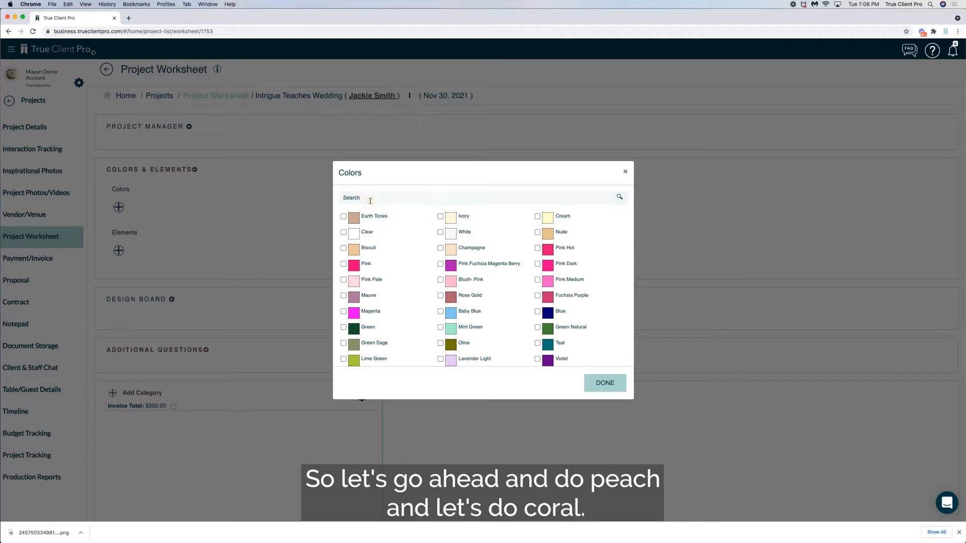
text(peach)
click(344, 216)
double_click(348, 198)
text(coral)
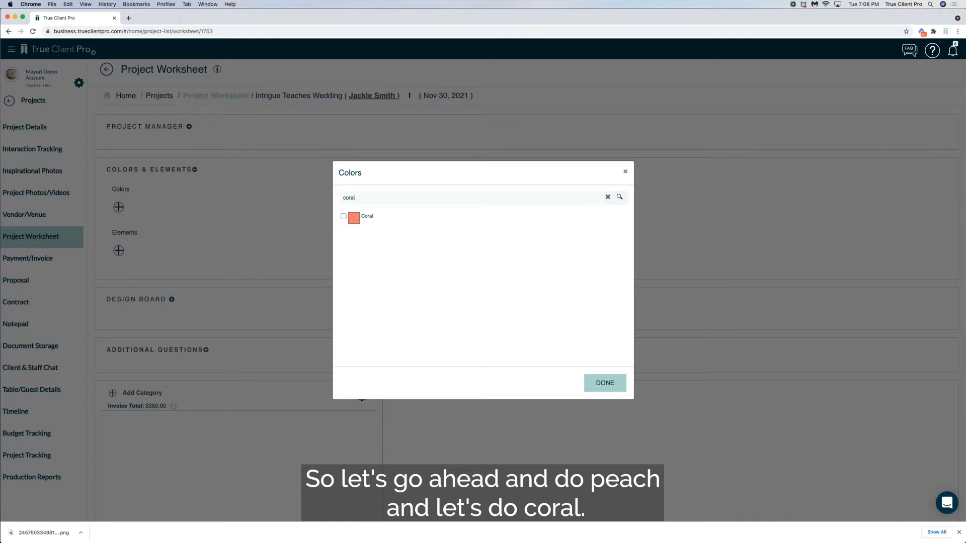
click(345, 218)
Clear the color search and select Pink Pale and Apricot from the full color list
drag(356, 197, 339, 198)
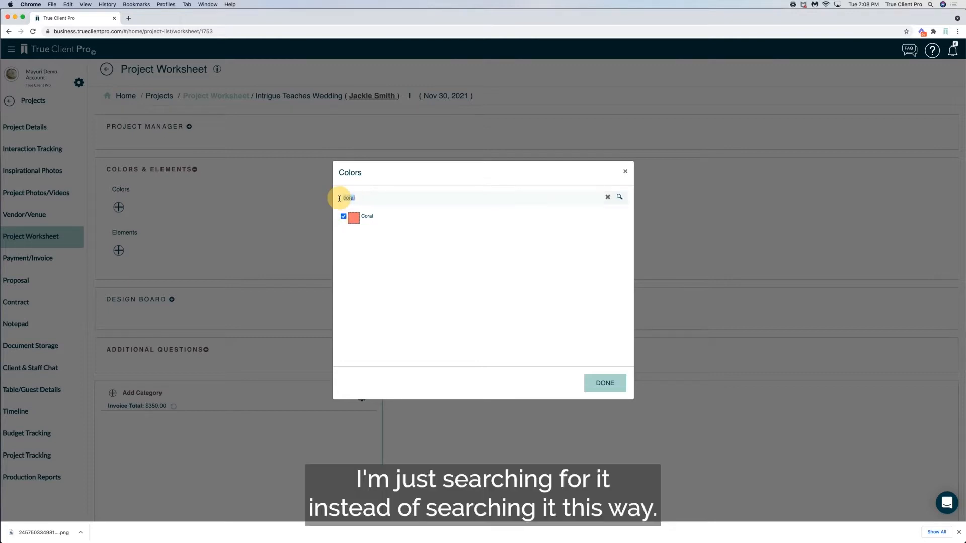
key(BackSpace)
scroll(397, 266, down, 10)
scroll(397, 272, up, 3)
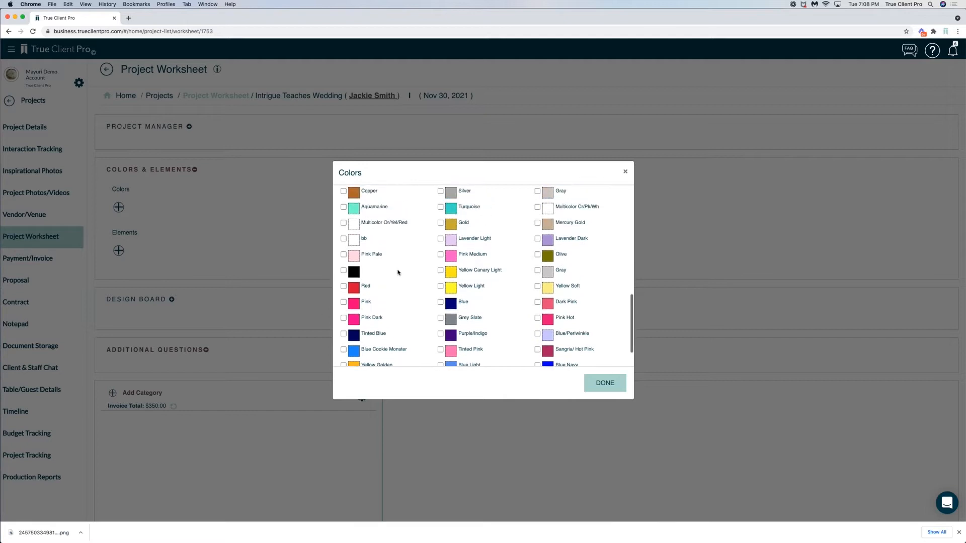
scroll(397, 272, down, 2)
click(343, 224)
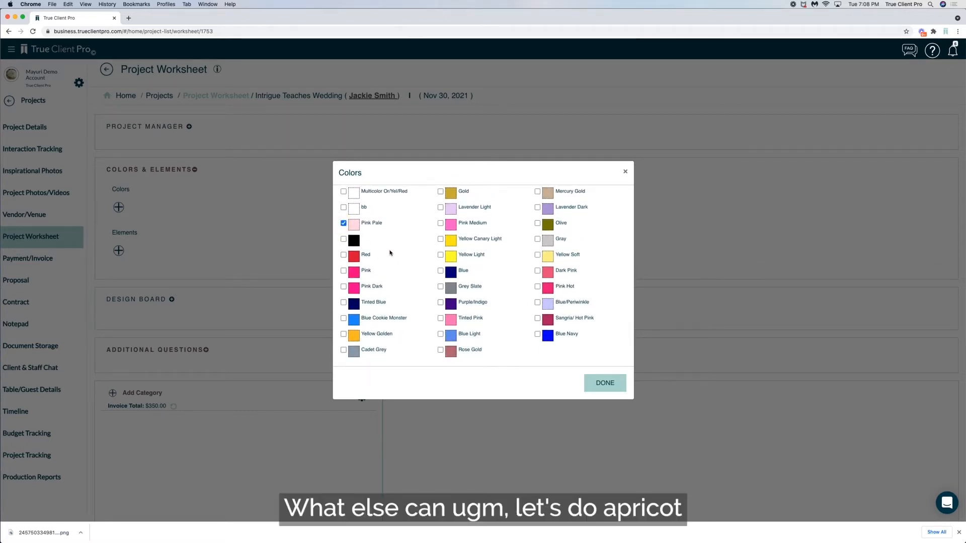
scroll(390, 253, up, 5)
click(537, 299)
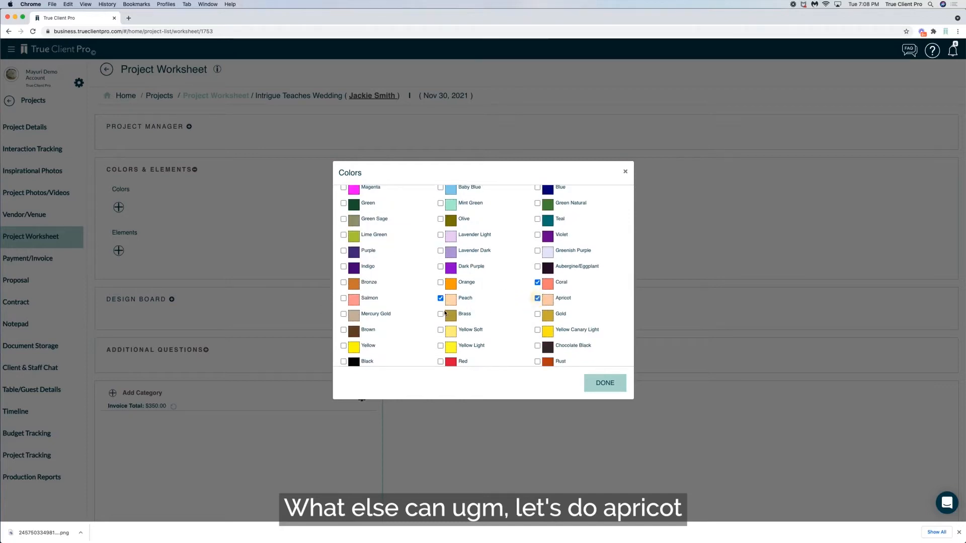
Add Lime Green, Green and Green Natural to the color selection
click(343, 235)
click(344, 203)
click(537, 204)
Select Cadet Grey and Grey Slate as well and save the color selection to the worksheet
scroll(459, 304, down, 5)
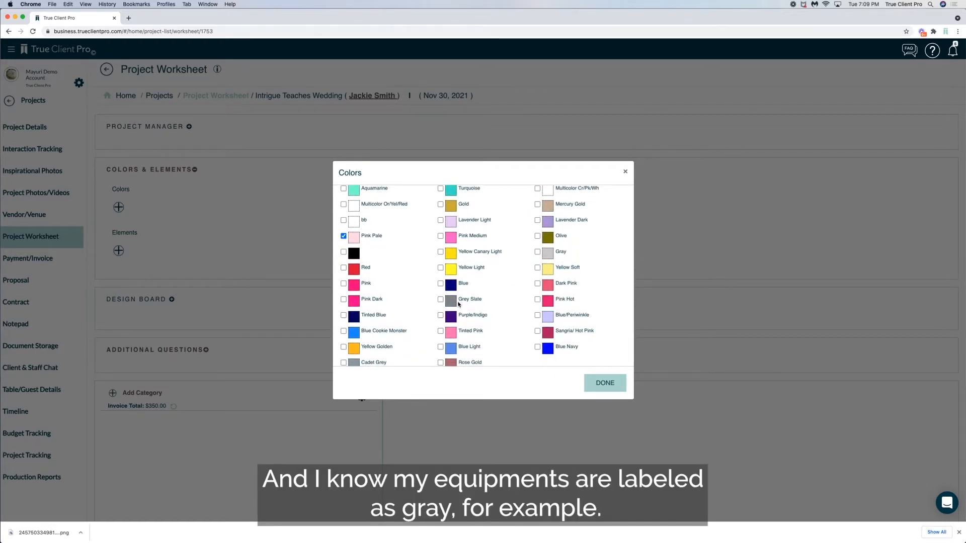
scroll(459, 304, down, 1)
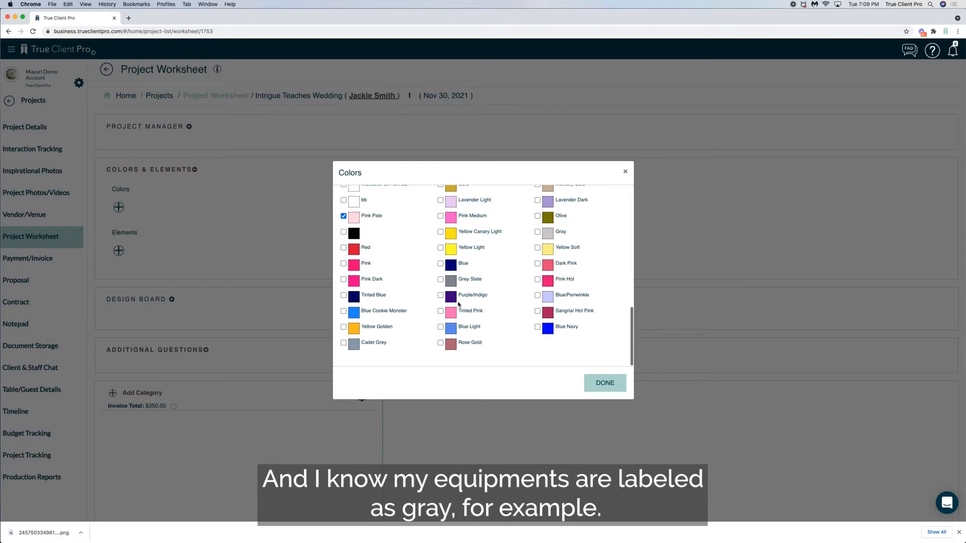
click(344, 342)
click(441, 280)
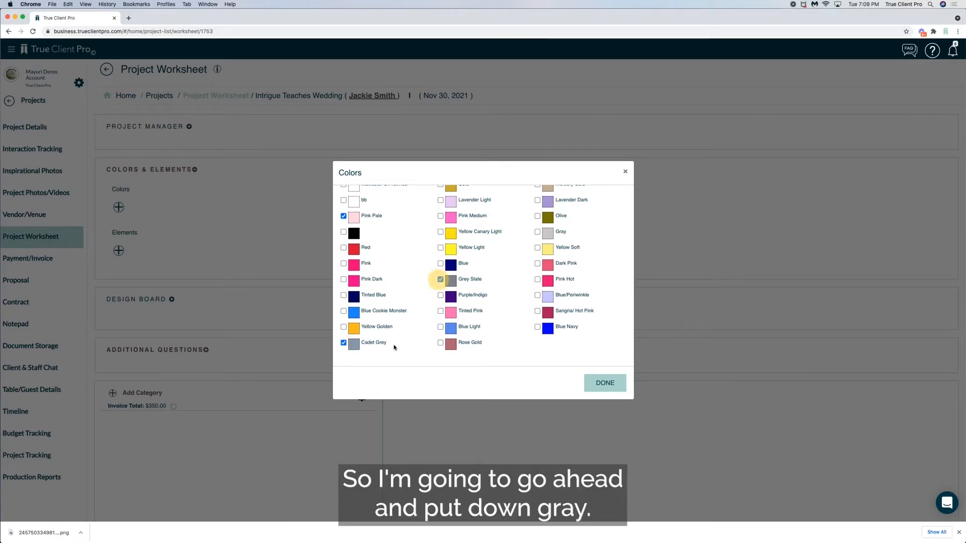
click(597, 385)
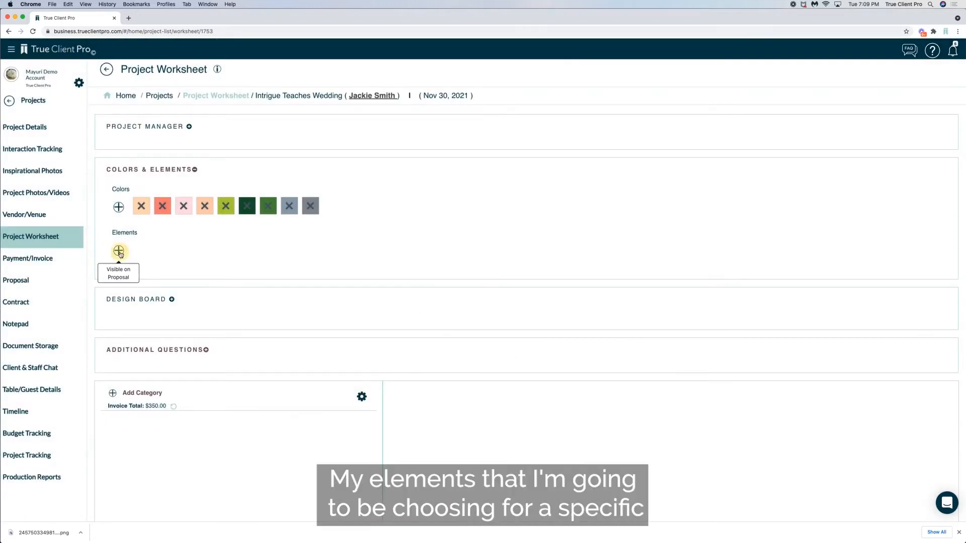
Search the worksheet's element choices for rose and select Garden Roses, Roses and Spray Roses
click(119, 251)
click(390, 196)
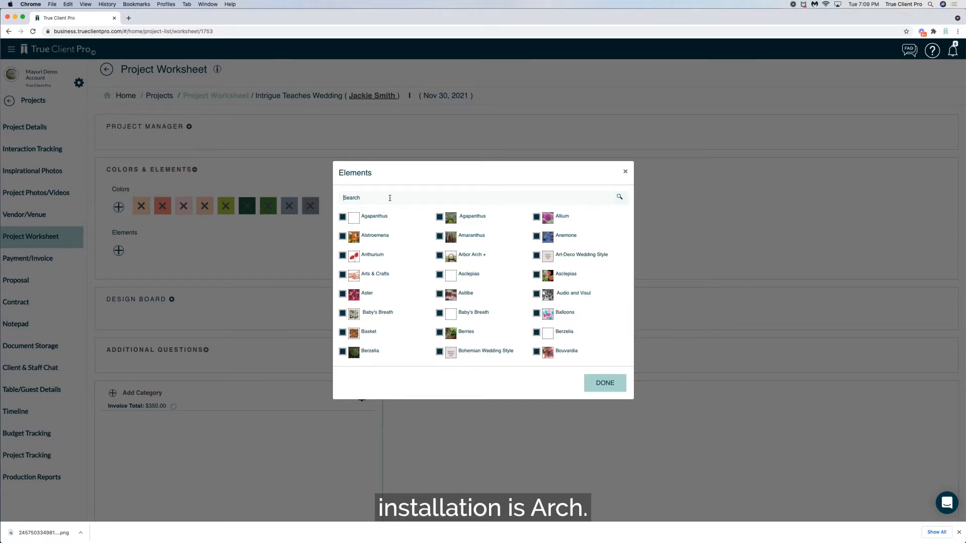
text(rose)
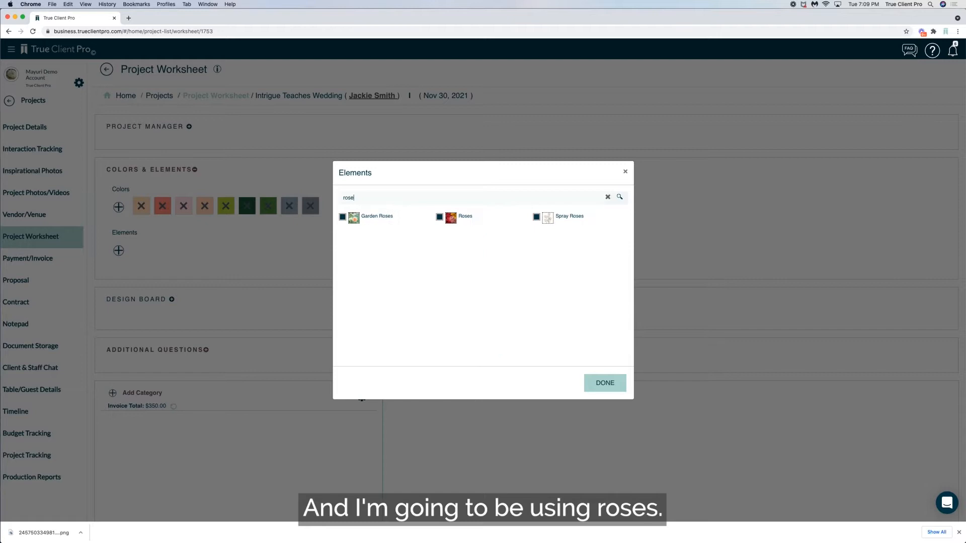
click(342, 217)
click(439, 218)
click(536, 218)
Replace the element search with stock and select the Stock element
double_click(344, 198)
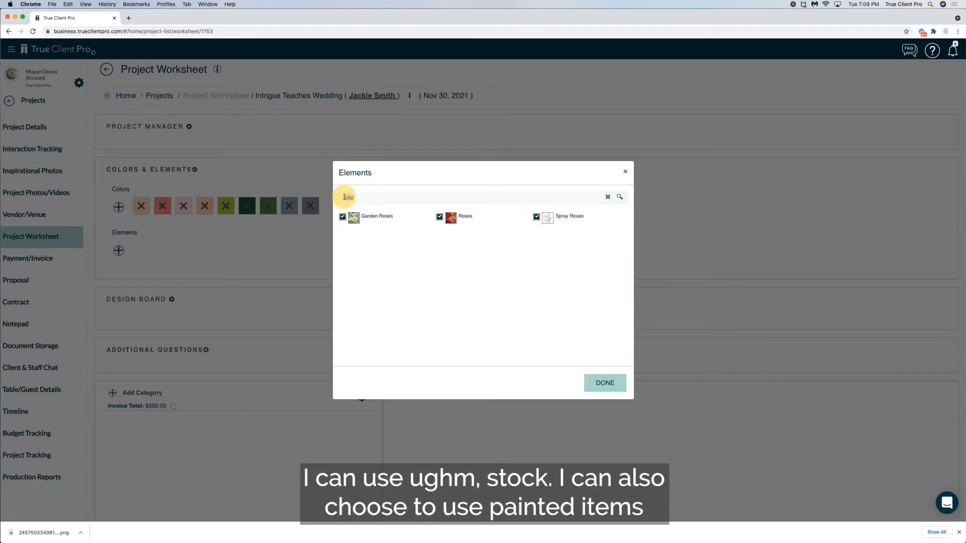
key(BackSpace)
text(s)
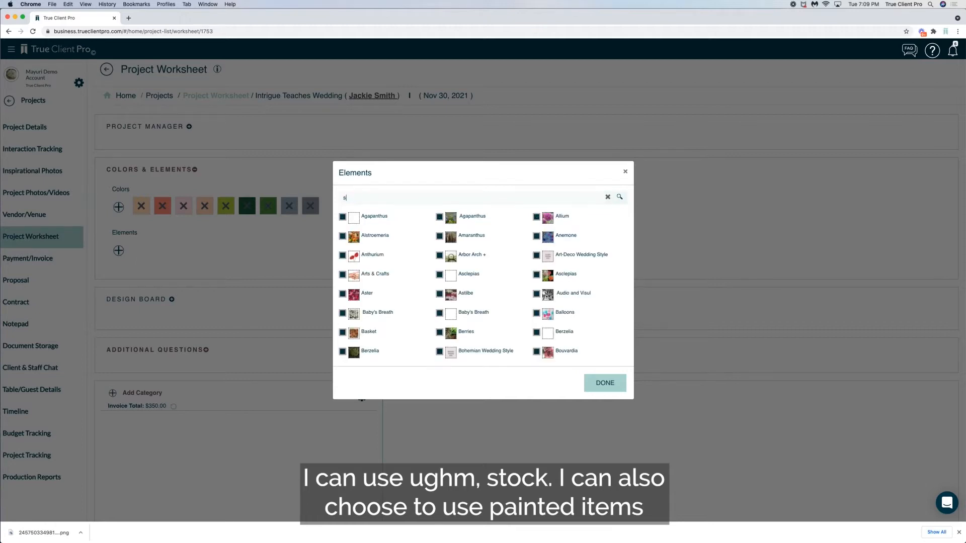
text(tock)
click(441, 219)
Search the elements for pain and select Painted Flowers
double_click(344, 198)
key(BackSpace)
text(pain)
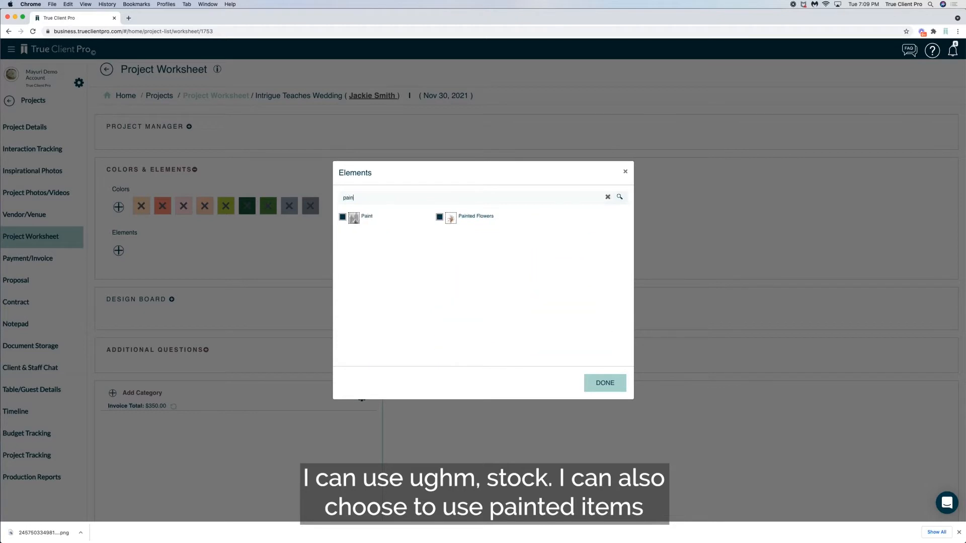
click(440, 219)
Search the elements for gree, select the Greens/Foliage entry that has a picture, and save the element selection
double_click(335, 198)
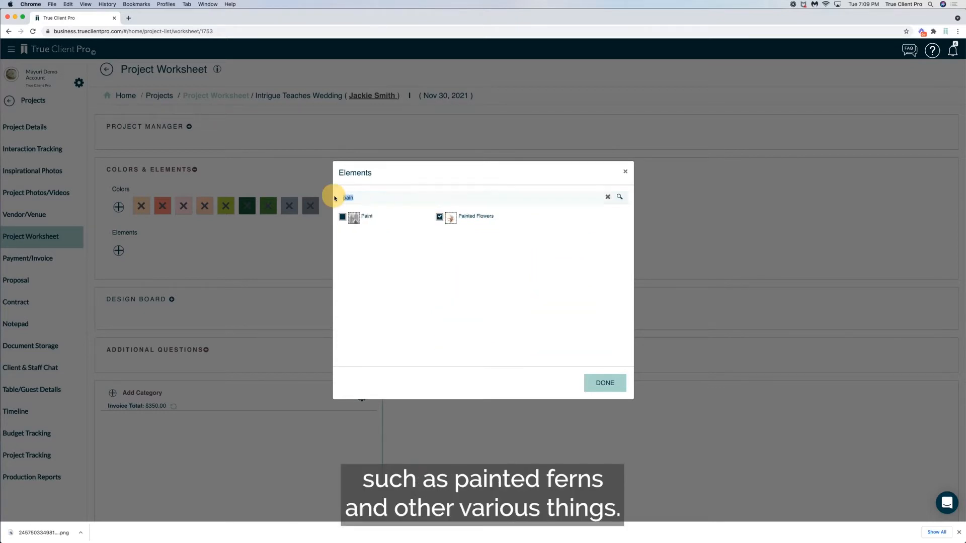
key(BackSpace)
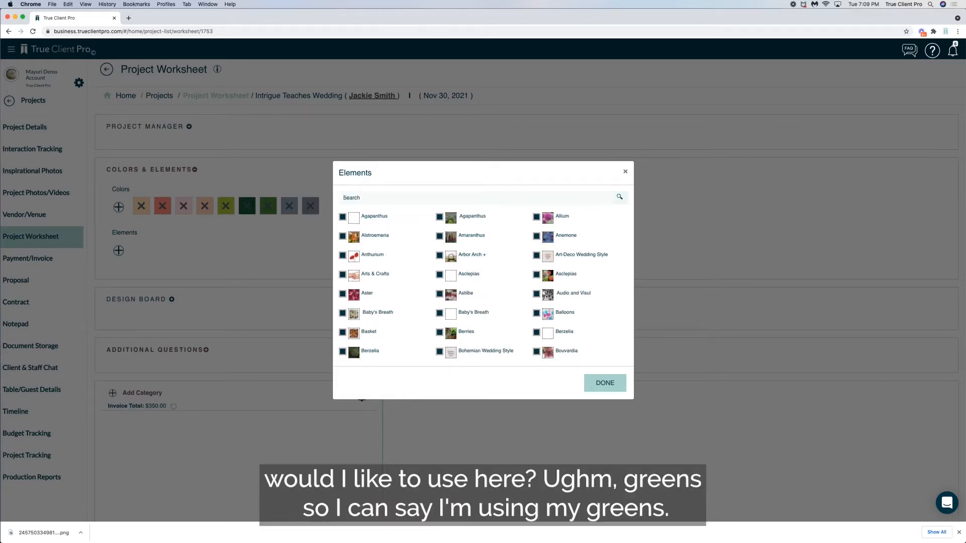
text(gree)
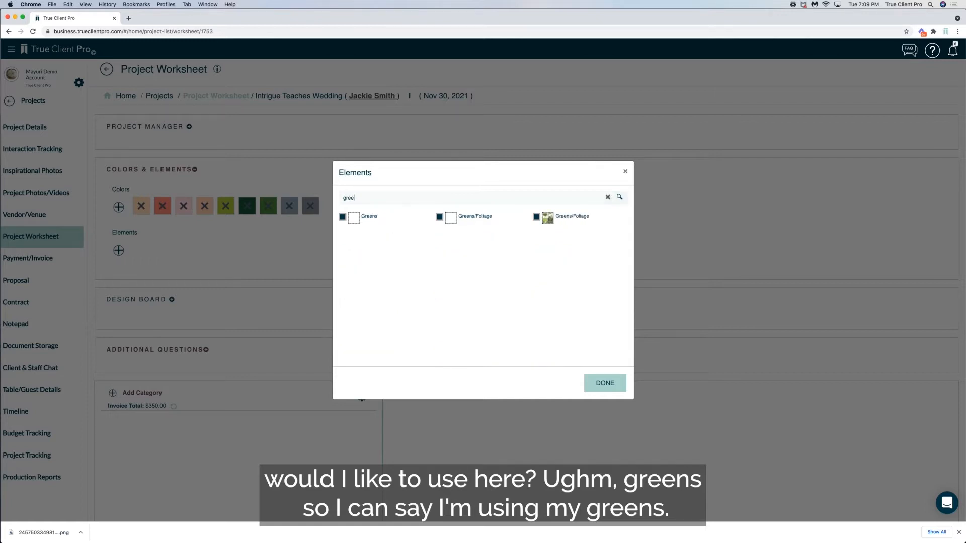
click(537, 217)
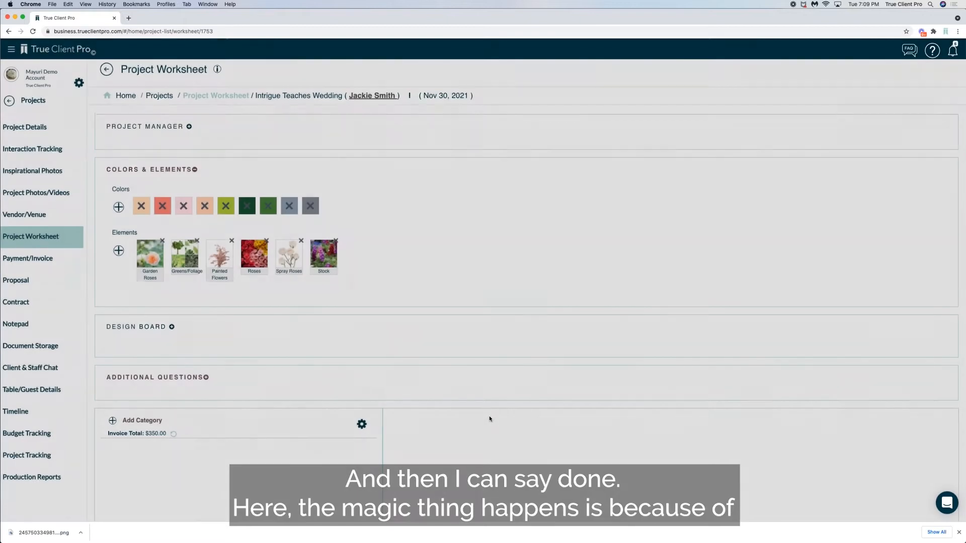
Expand the Design Board section and populate it with inventory items matching the chosen colors and elements
scroll(489, 419, down, 2)
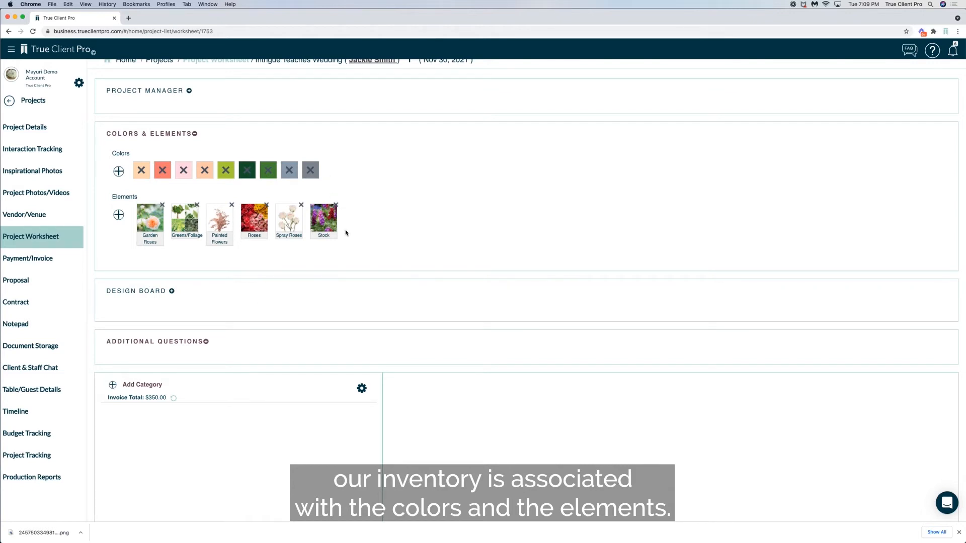
click(171, 291)
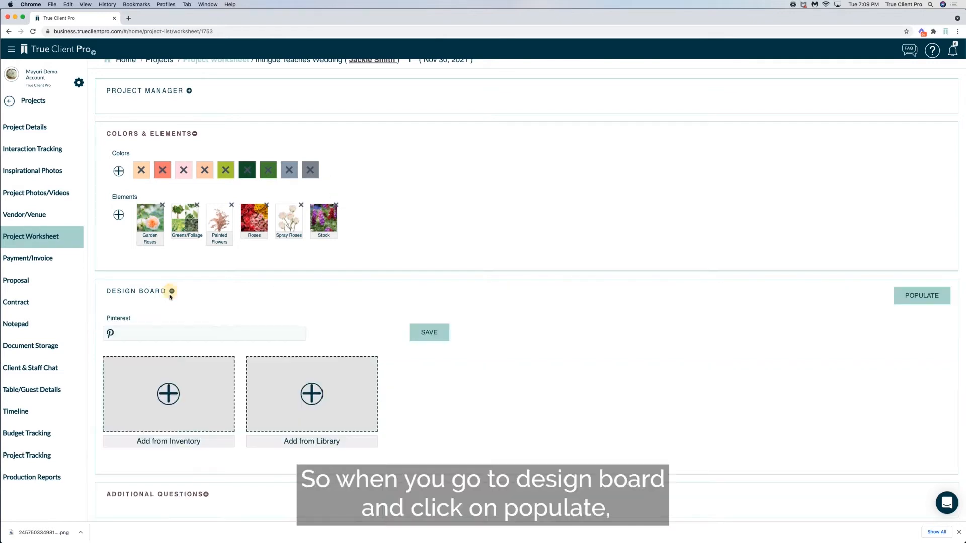
click(916, 297)
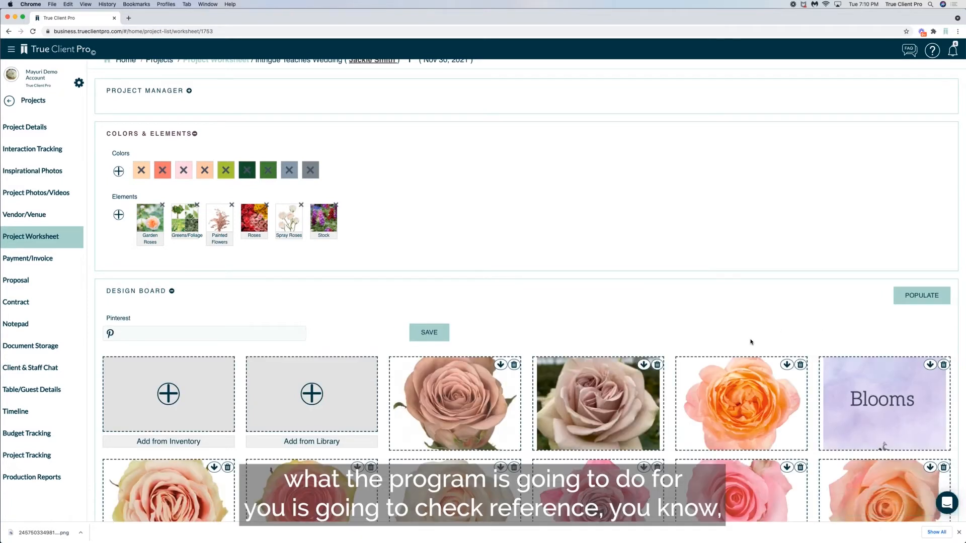
scroll(750, 342, down, 3)
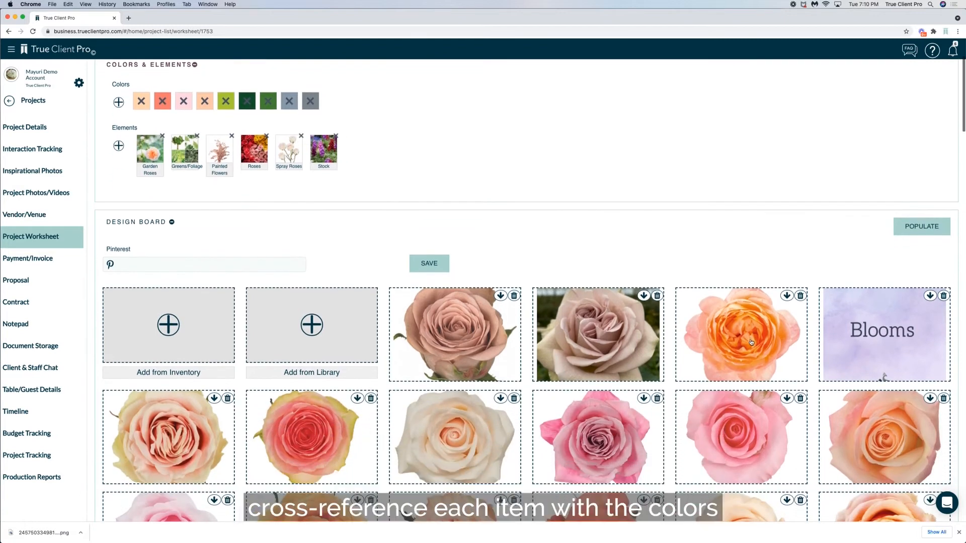
scroll(751, 342, down, 1)
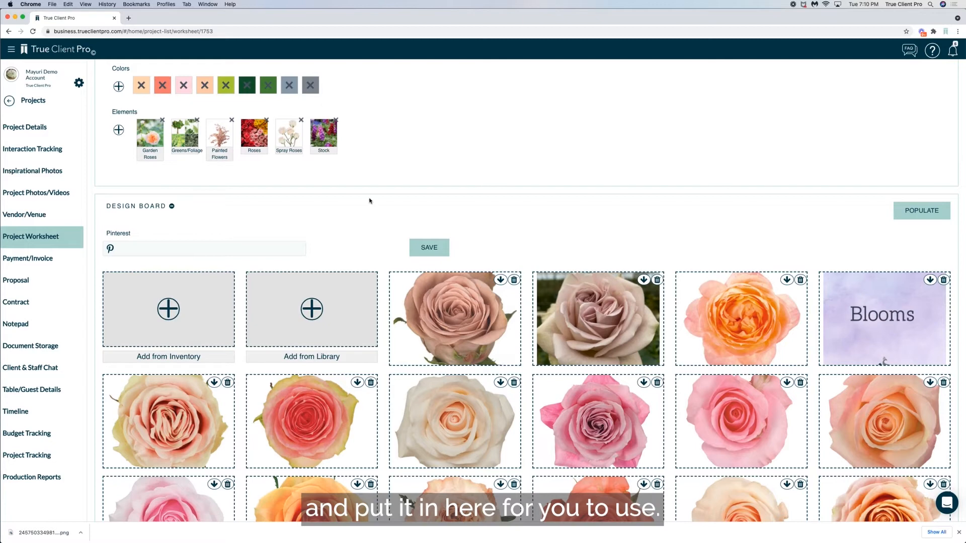
scroll(430, 209, down, 15)
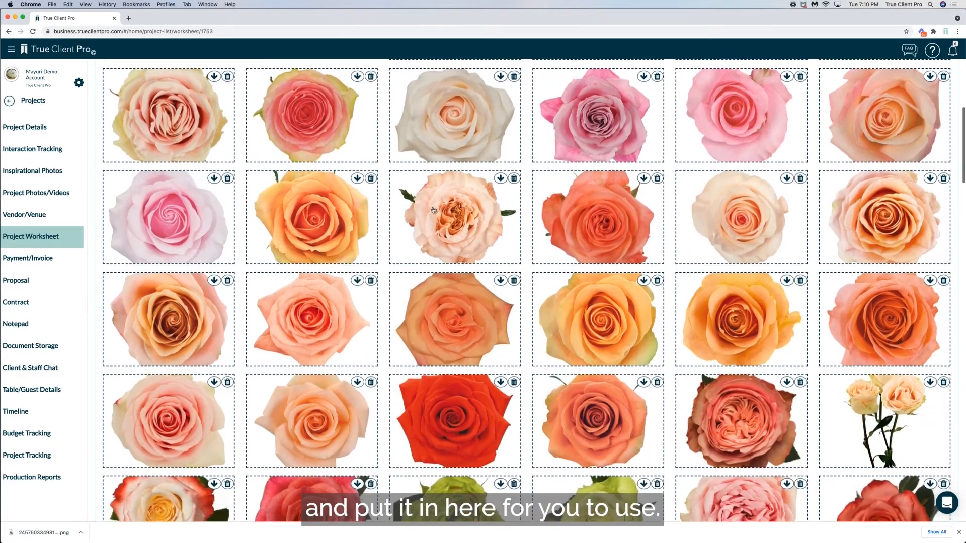
scroll(433, 210, down, 10)
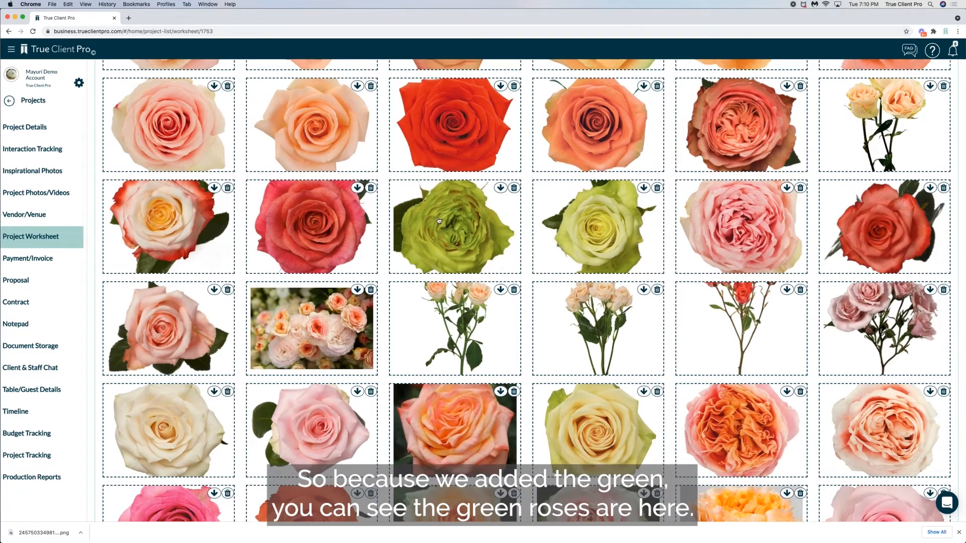
Remove Lime Green, Green and Green Natural from the worksheet's colors and check the design board for green roses
scroll(441, 219, up, 20)
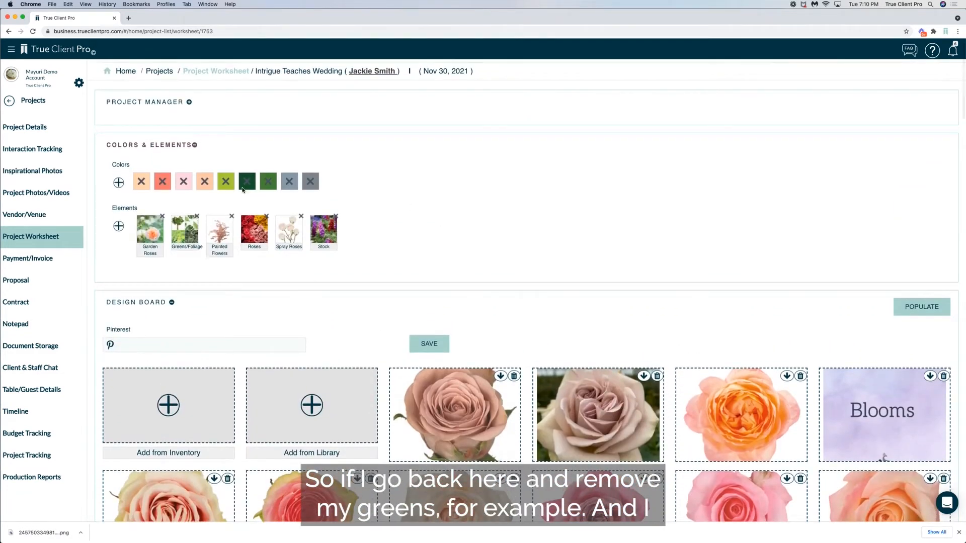
click(225, 181)
click(225, 181)
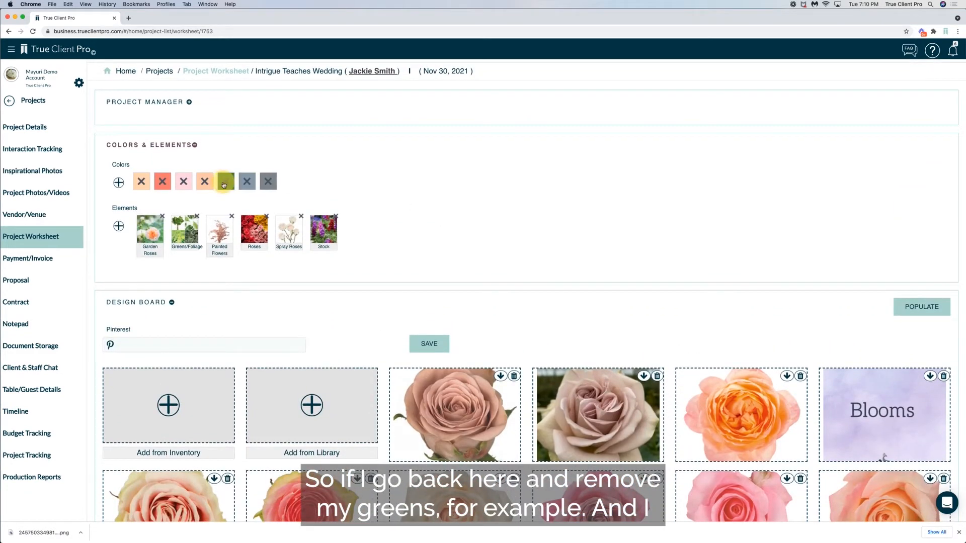
click(225, 182)
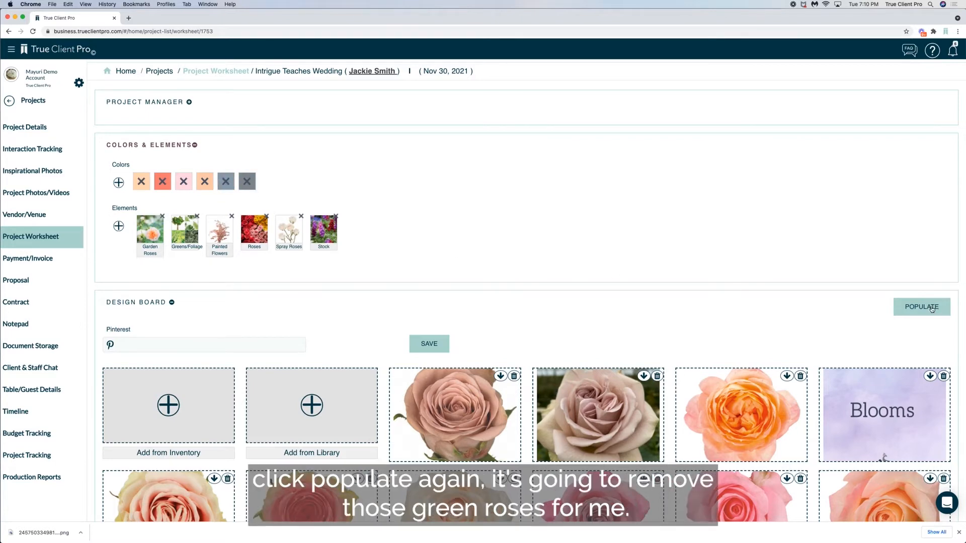
scroll(669, 330, down, 15)
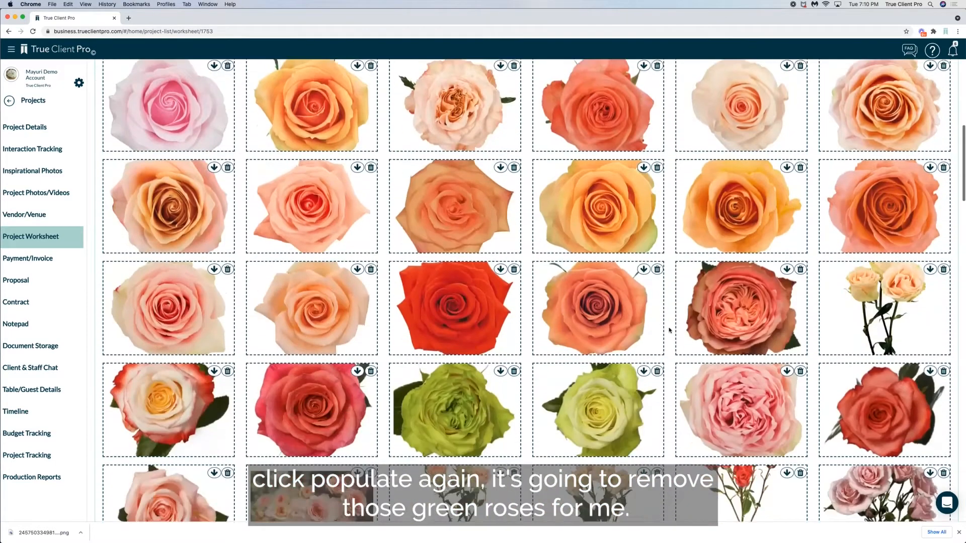
Look through the repopulated design board to check its roses against the remaining worksheet colors
scroll(669, 330, down, 10)
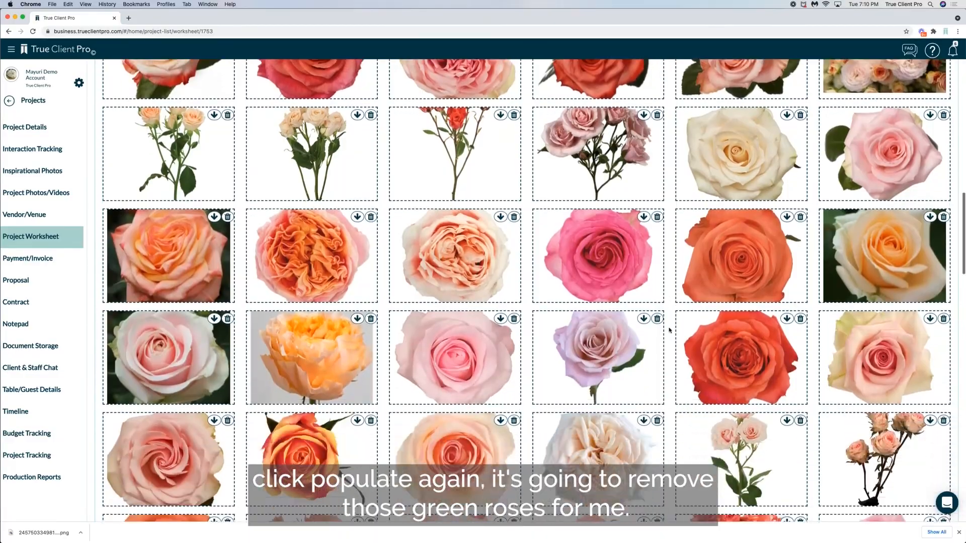
scroll(669, 330, down, 2)
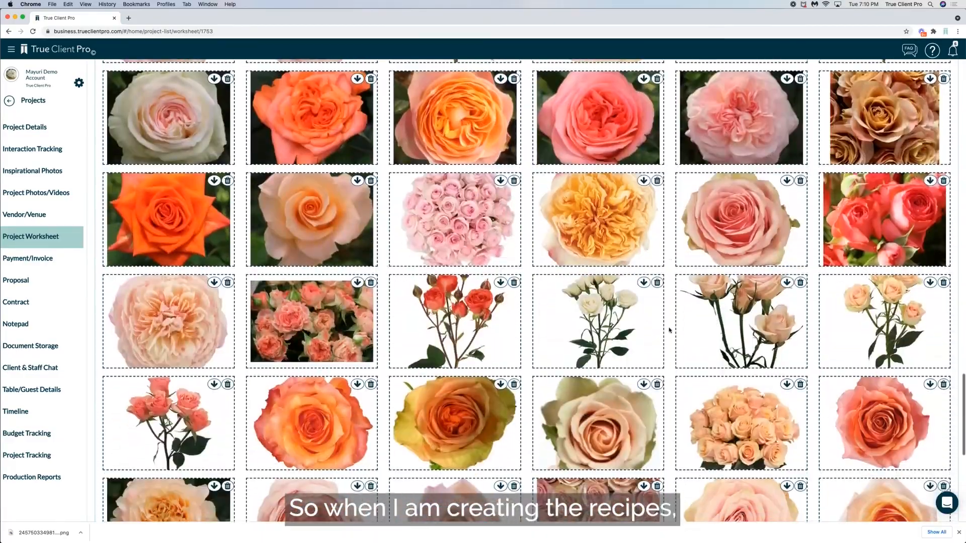
scroll(669, 330, up, 12)
scroll(669, 330, up, 10)
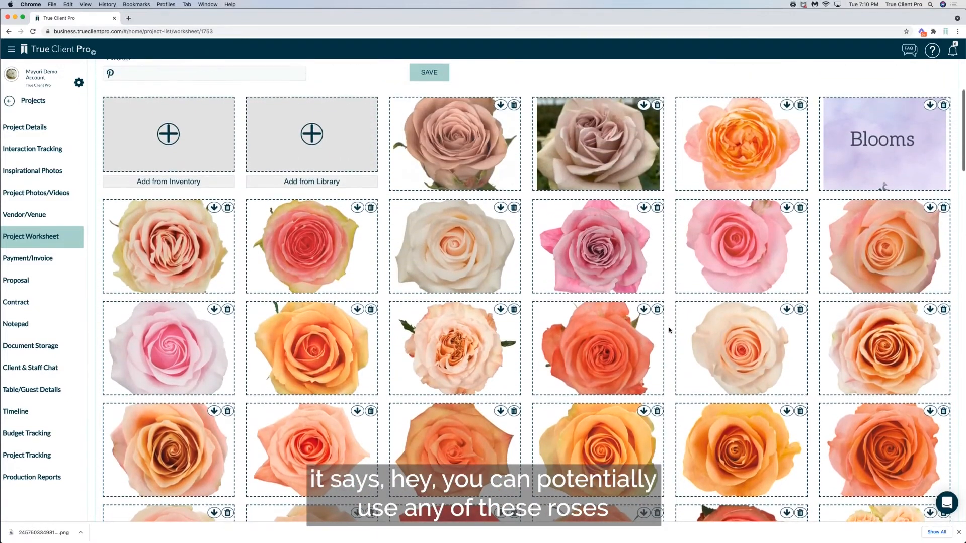
scroll(670, 330, down, 1)
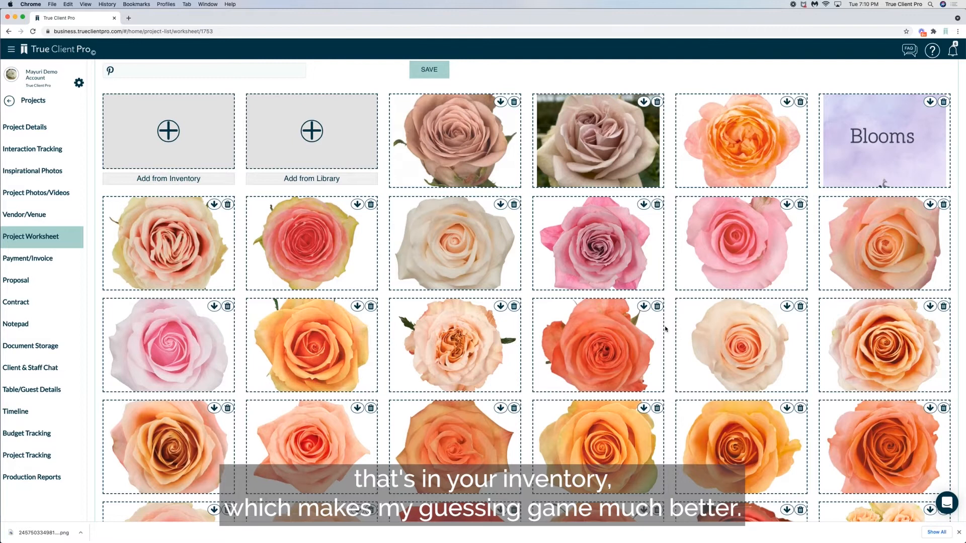
scroll(669, 330, up, 5)
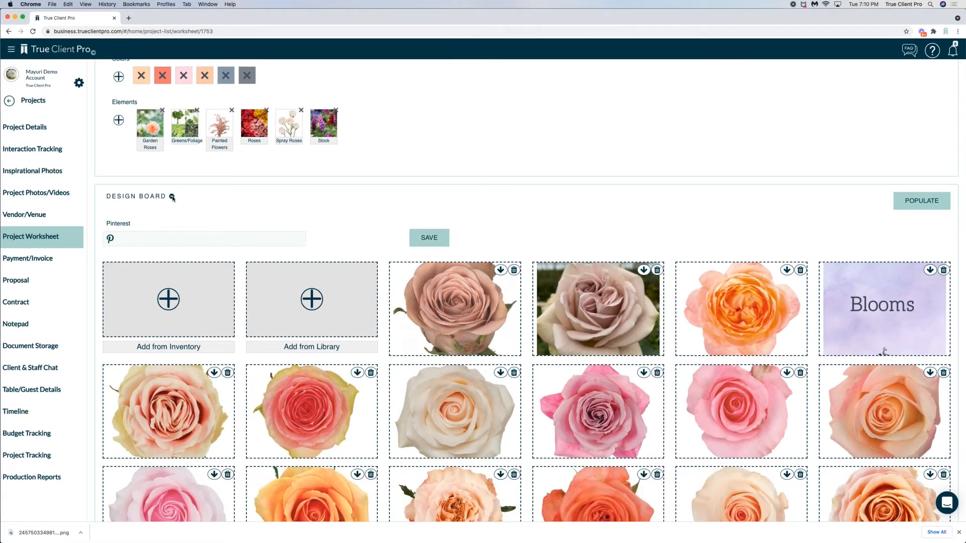
Collapse the Design Board section and add the Bridal Personal Flowers category with the Bride's Bouquet subcategory
click(172, 197)
scroll(274, 285, down, 1)
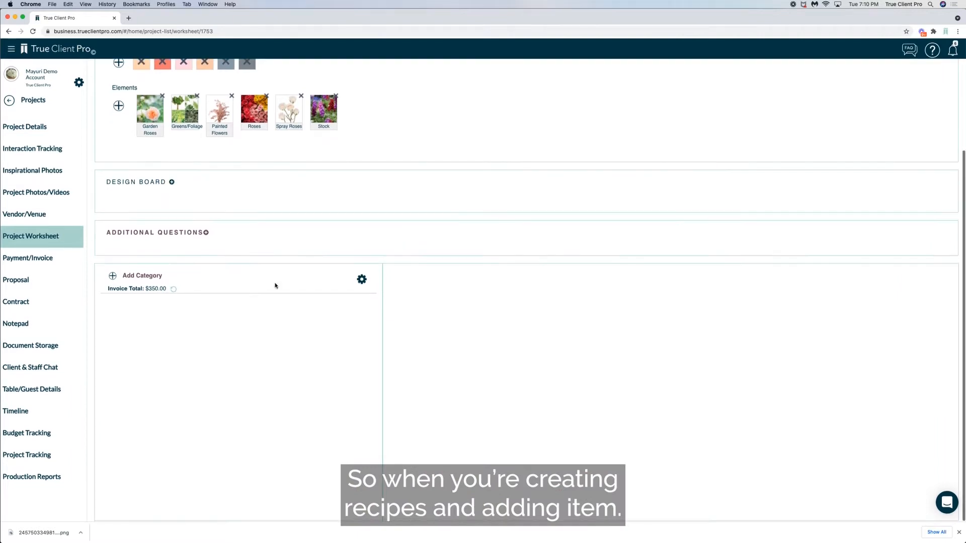
click(113, 277)
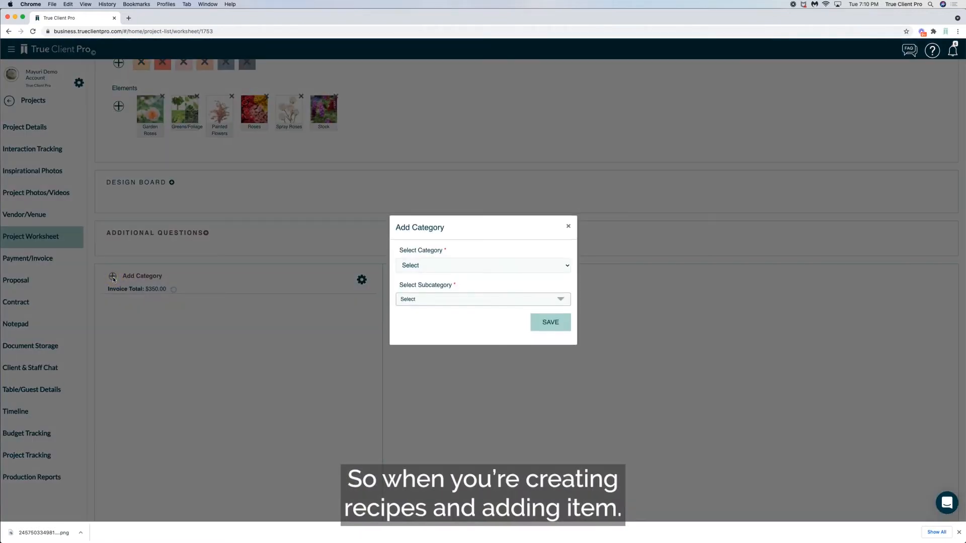
click(437, 271)
click(433, 277)
click(437, 304)
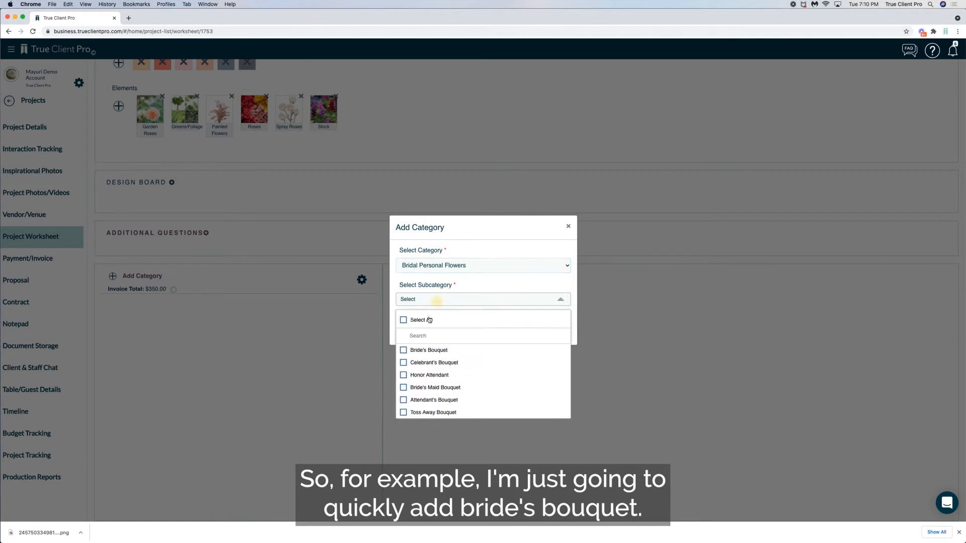
click(403, 350)
click(488, 246)
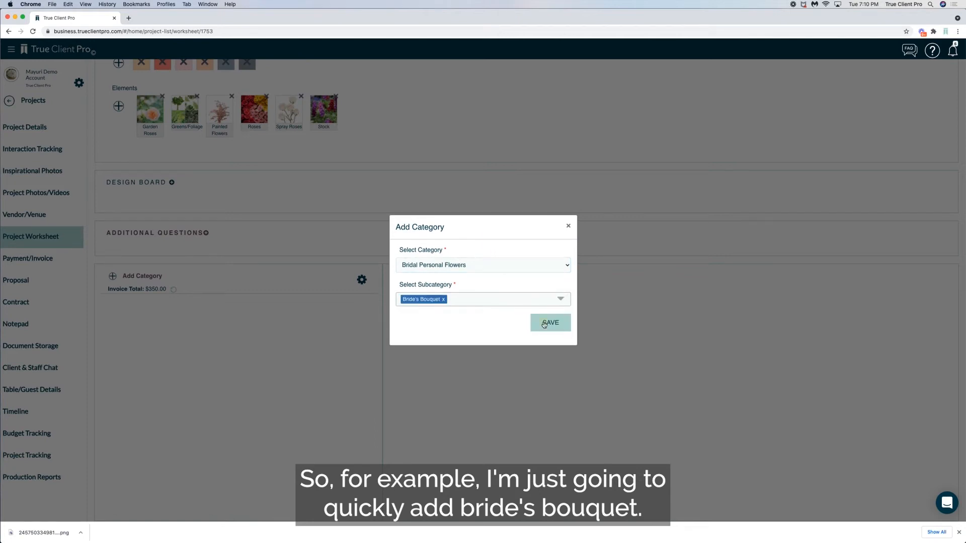
click(544, 323)
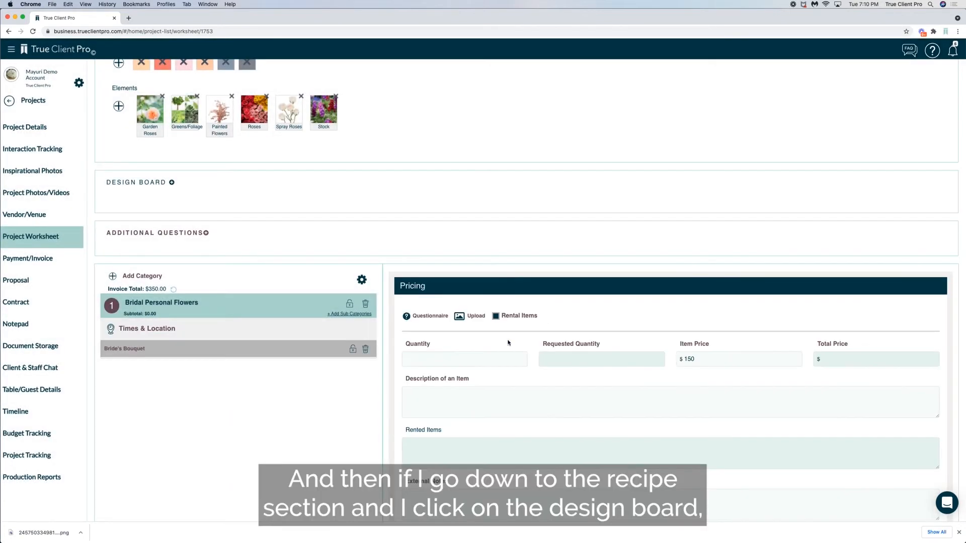
Add Rose Versilia and Rose Shimmer from the design board to the Bride's Bouquet recipe
scroll(498, 347, down, 5)
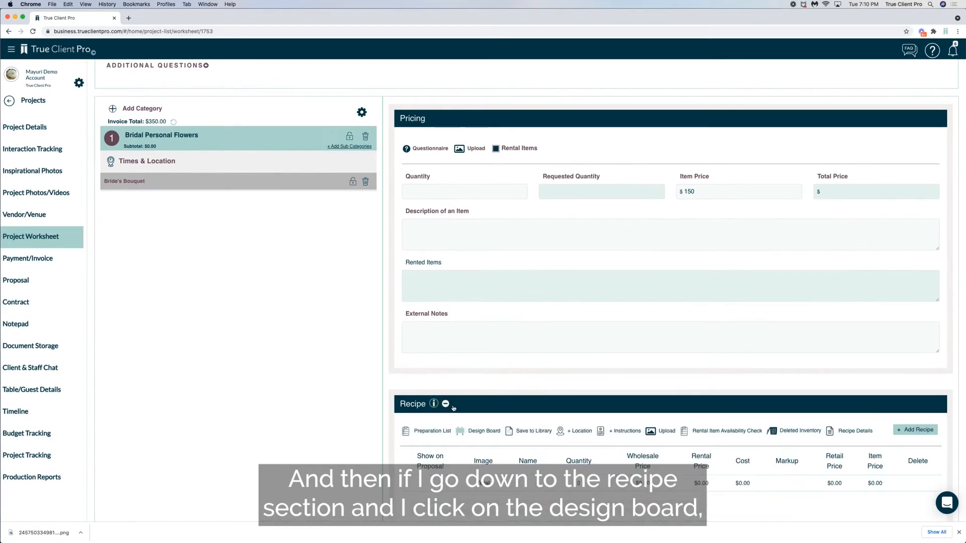
click(482, 432)
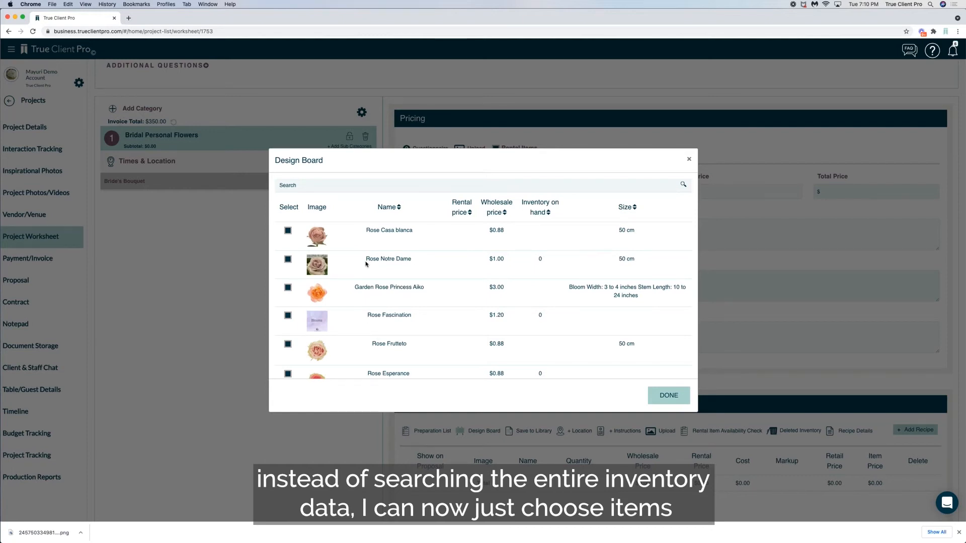
scroll(366, 263, down, 10)
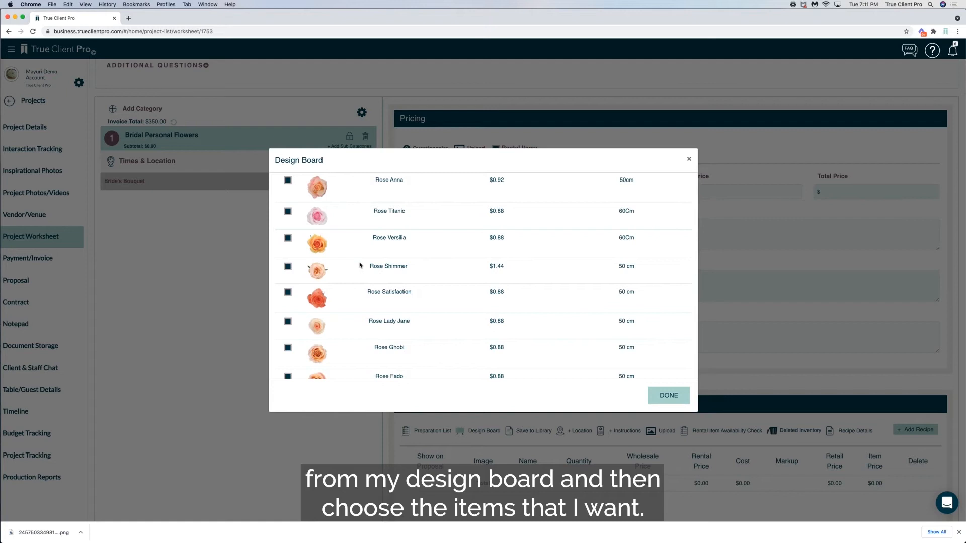
click(288, 239)
click(288, 267)
click(669, 395)
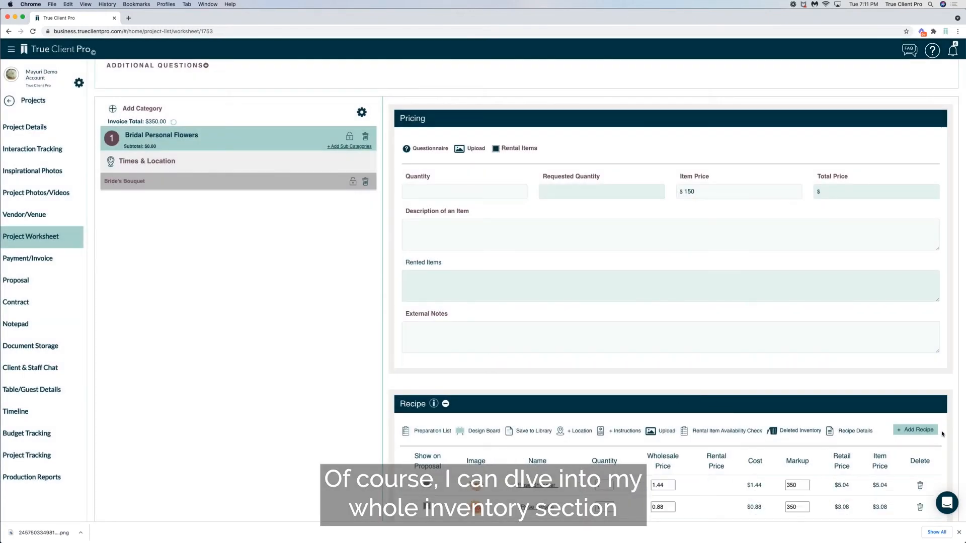
Search the full inventory for uprigh and add both Upright Pipes & Poles items and both Pin/Nipple for Plates and Upright items to the recipe
click(916, 431)
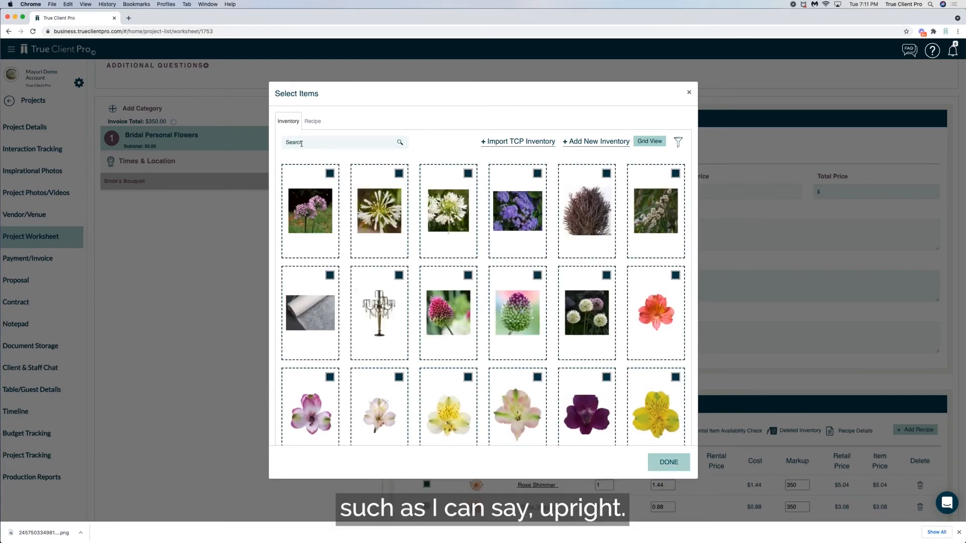
click(301, 143)
text(uprigh)
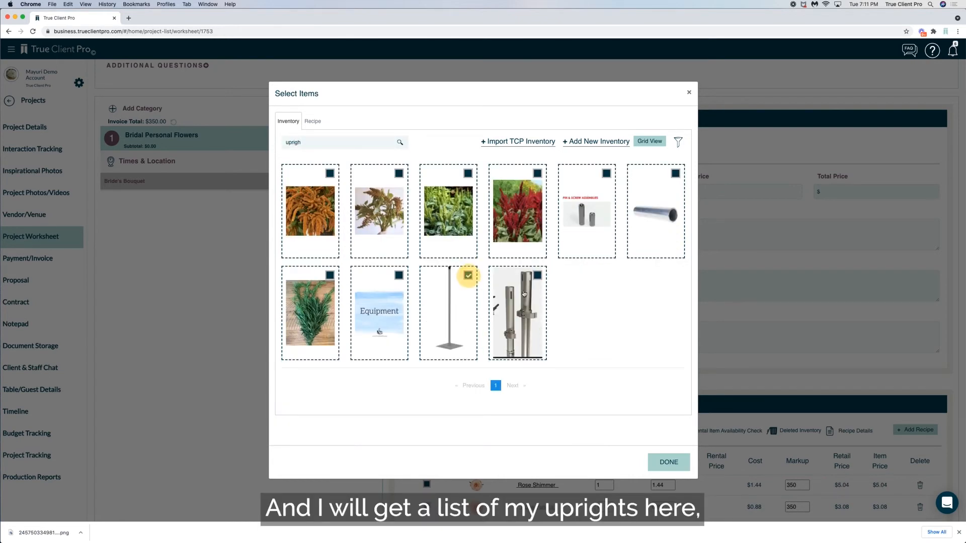
click(468, 275)
click(537, 275)
click(607, 174)
click(676, 174)
click(664, 463)
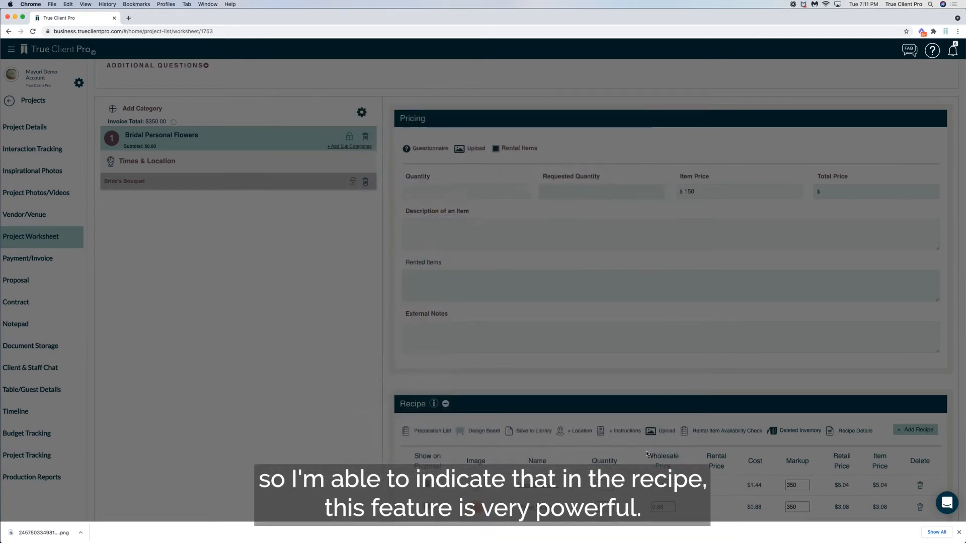
scroll(647, 454, down, 5)
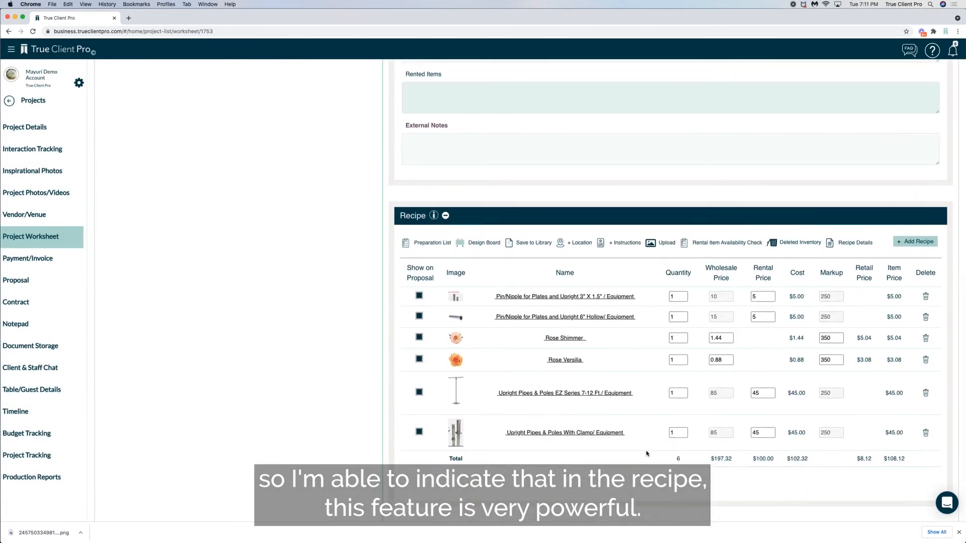
scroll(647, 454, up, 15)
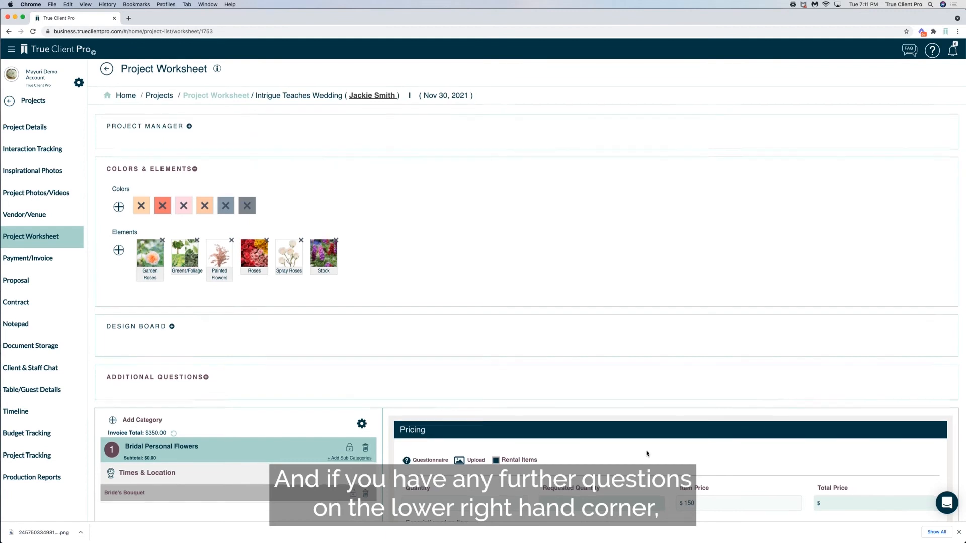
Open the support chat's overview and go to the article search under Find your answer now
scroll(647, 454, down, 5)
scroll(646, 454, down, 2)
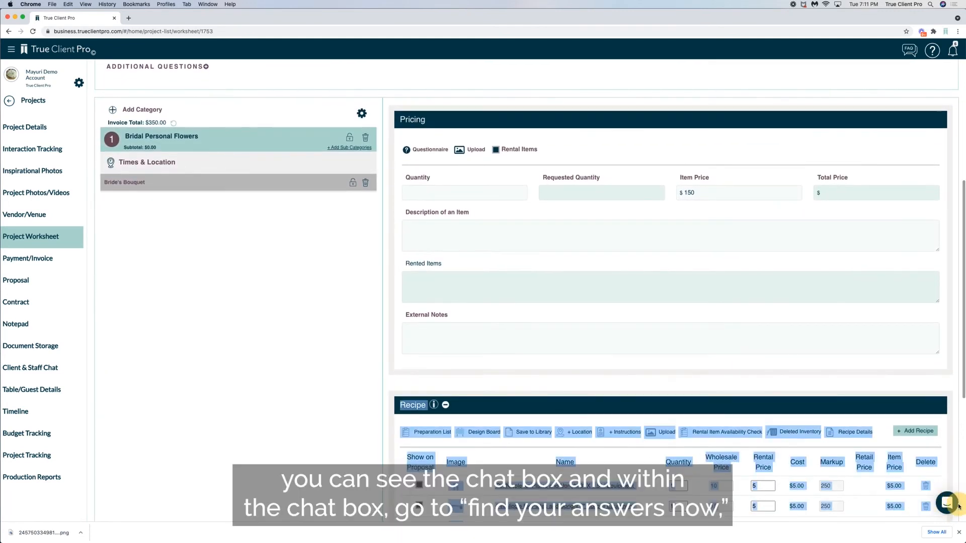
click(947, 503)
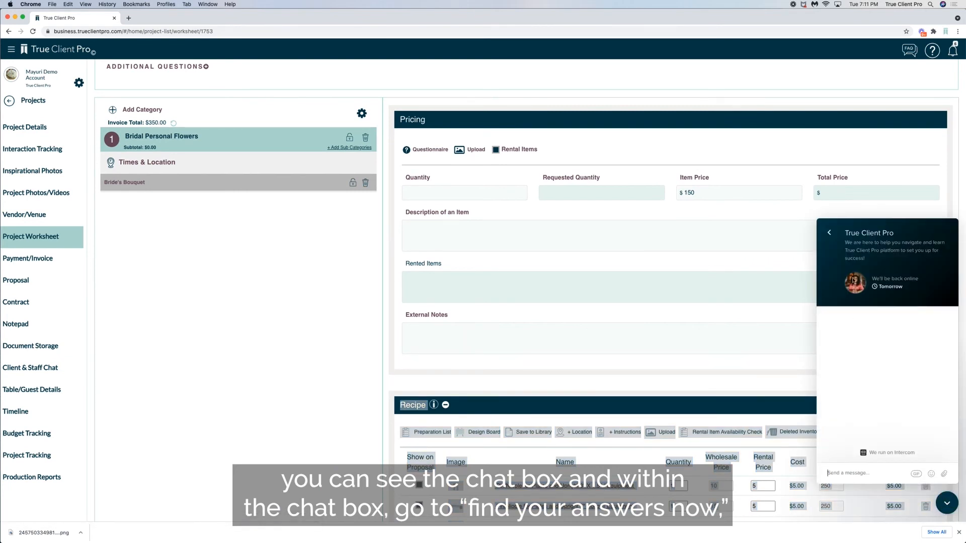
click(829, 233)
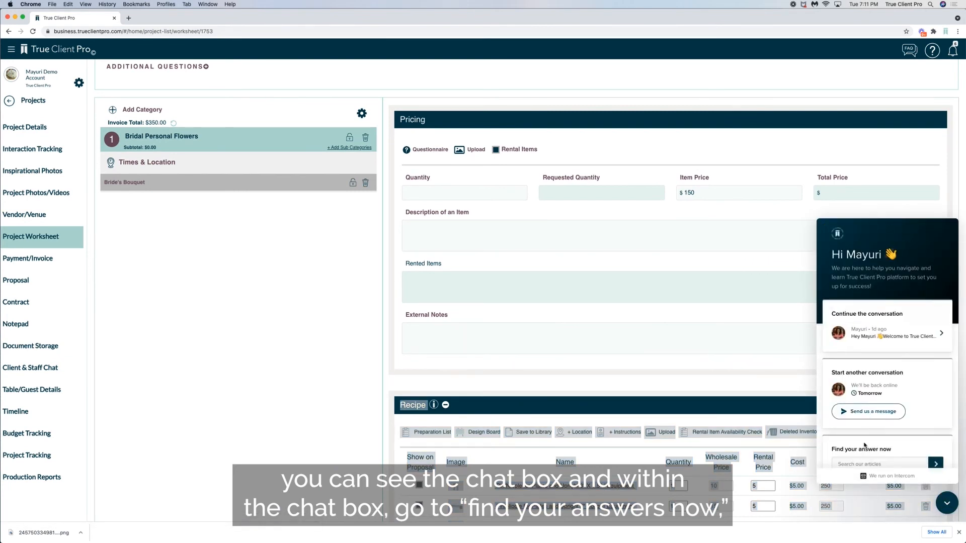
drag(892, 450, 842, 451)
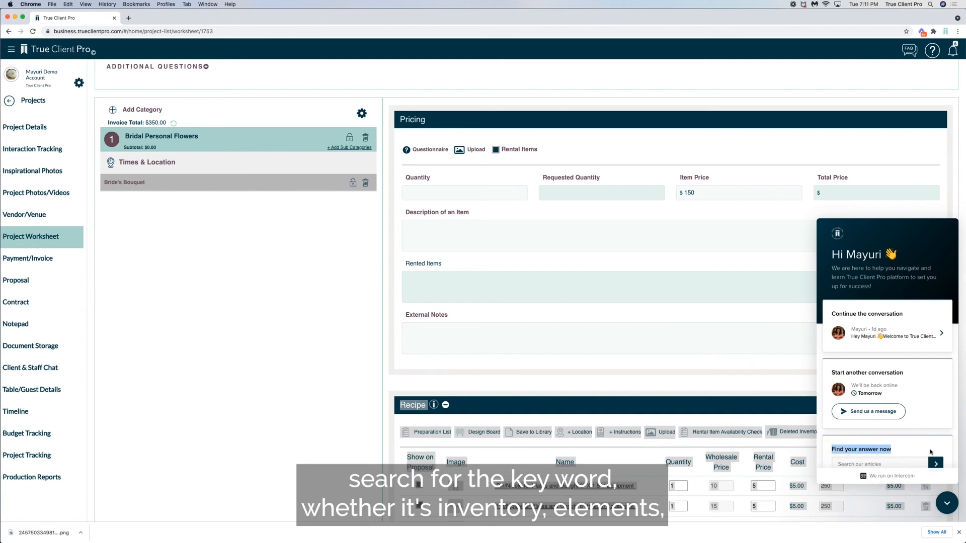
scroll(855, 443, down, 1)
click(885, 441)
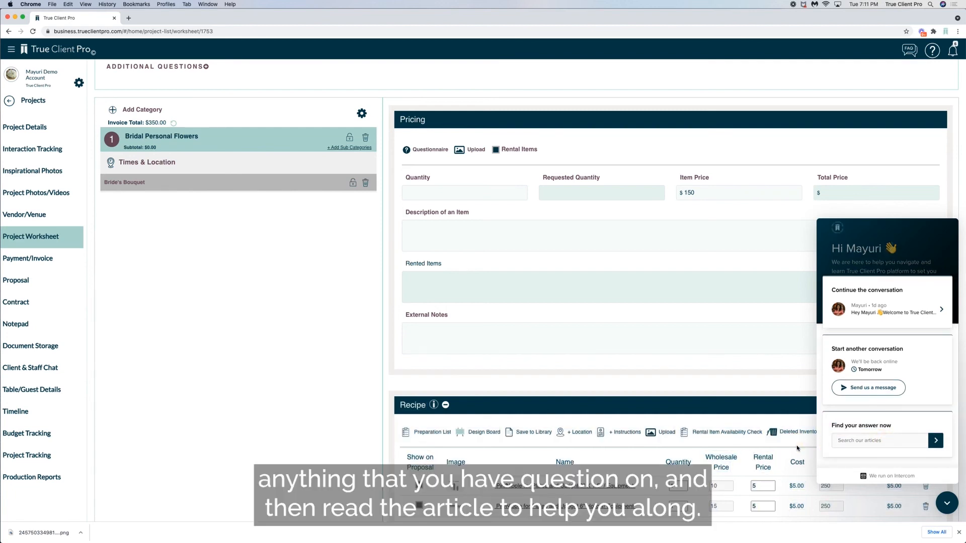
Start a new message to the support team from the chat overview
scroll(797, 449, up, 2)
scroll(797, 449, up, 3)
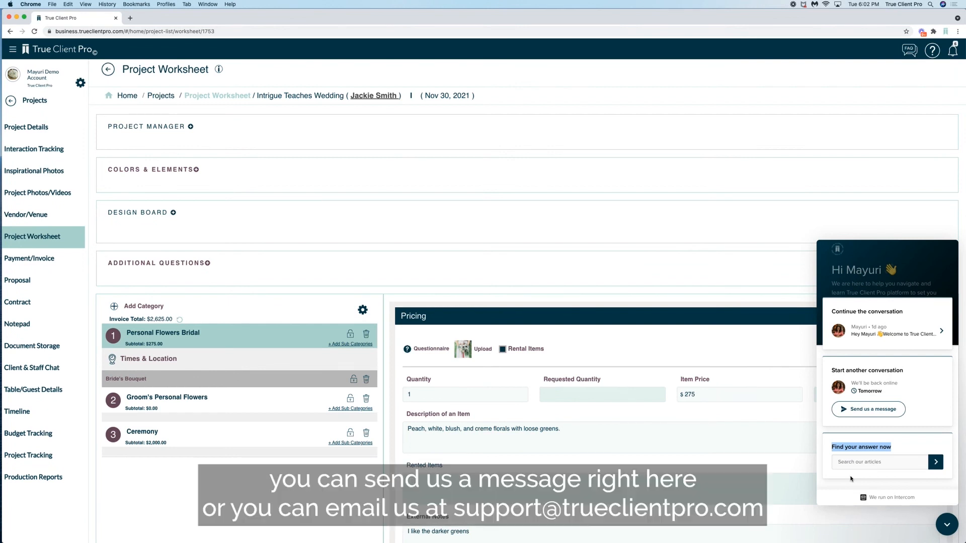
click(843, 411)
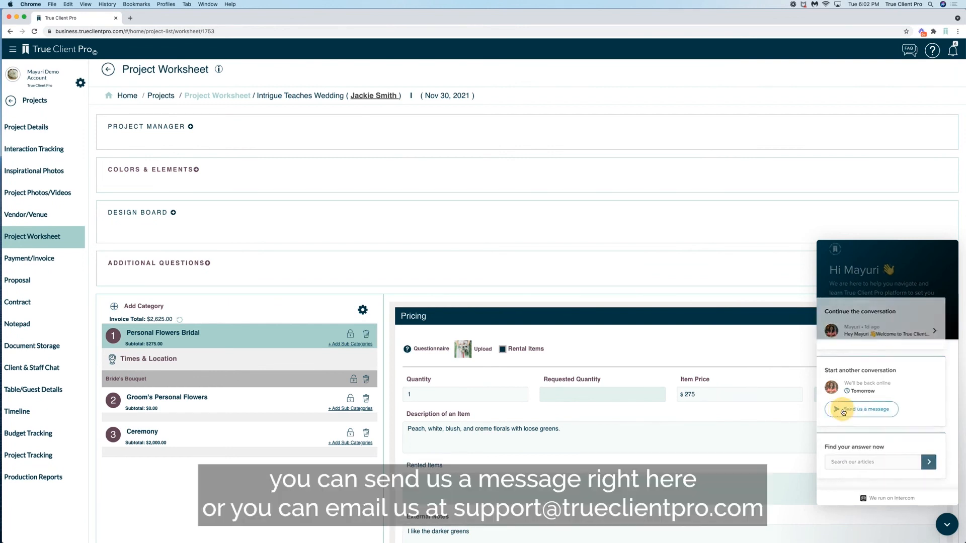